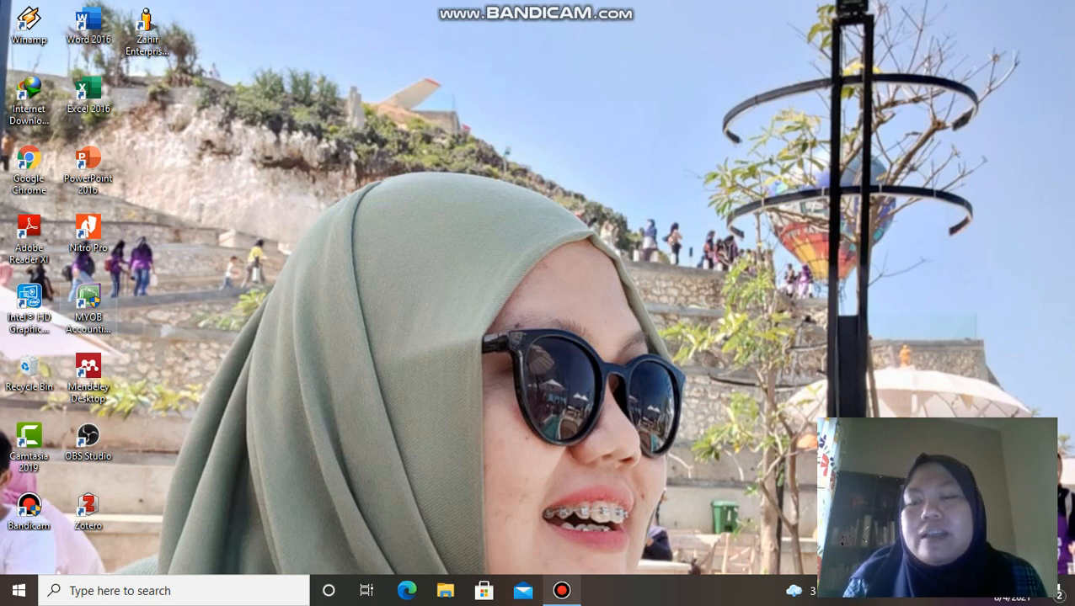
# Step: Select the MYOB Accounting v23 shortcut on the desktop to start the program
pyautogui.click(88, 299)
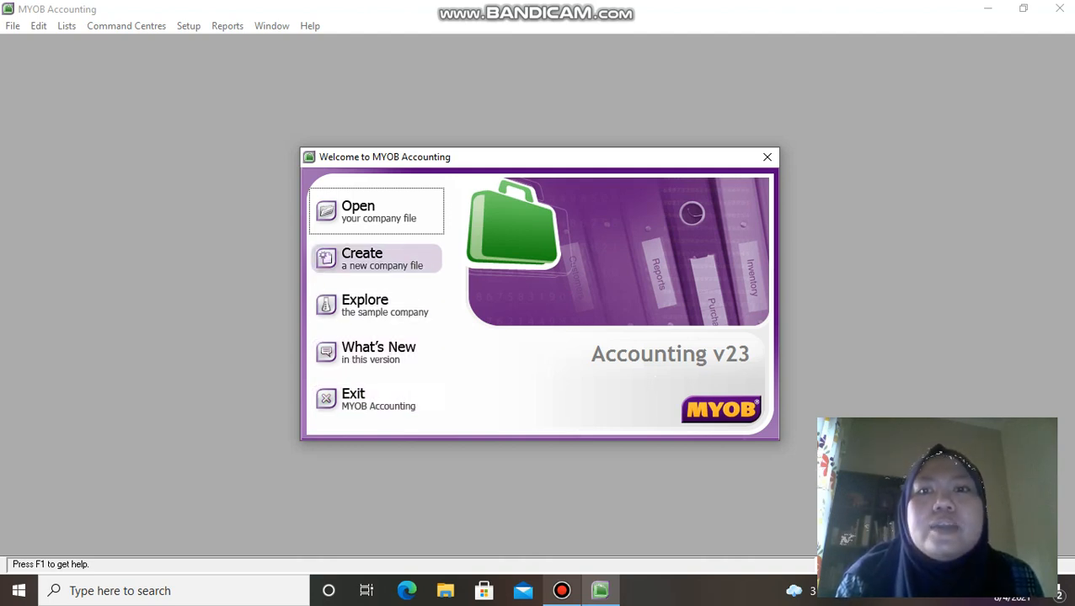
# Step: Choose Create a new company file and continue past the Introduction page
pyautogui.click(379, 258)
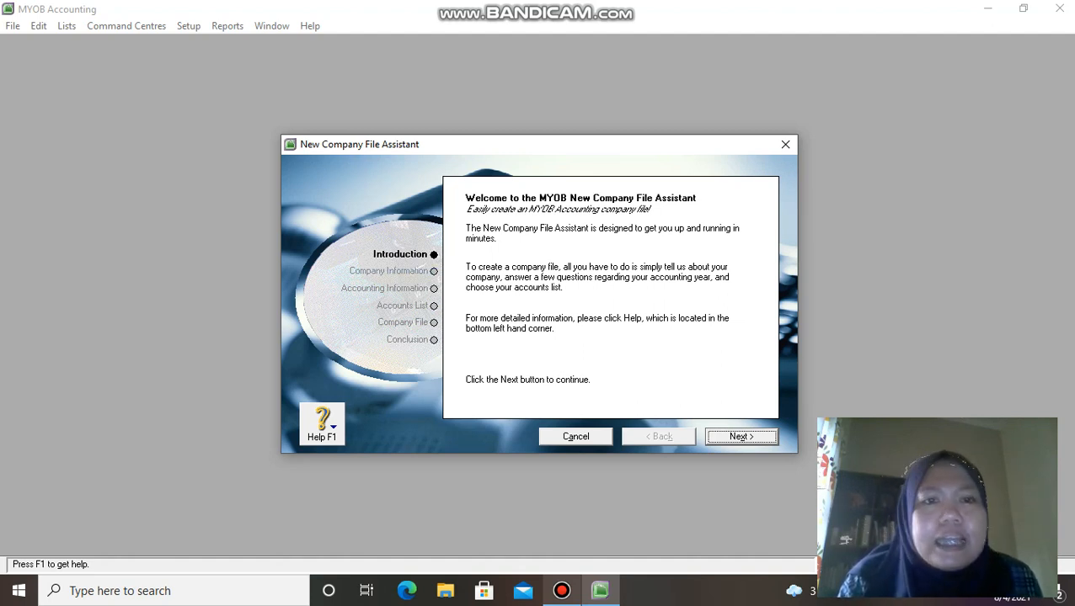
pyautogui.press('Return')
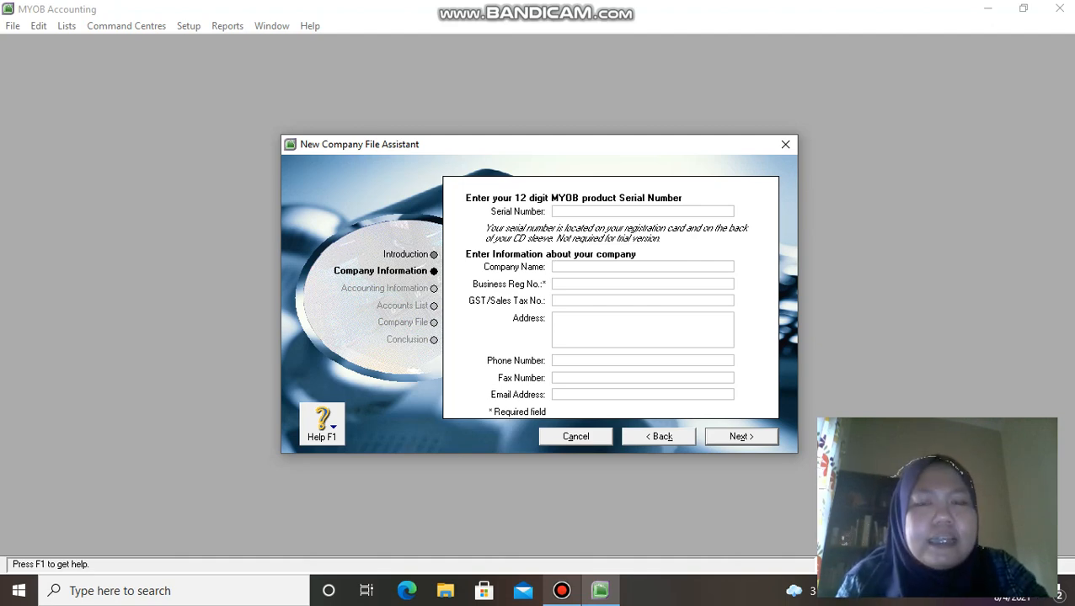
# Step: Enter 'PT GEMILANG KOMPUTER' as the company name and fill in its street address
pyautogui.write('PT')
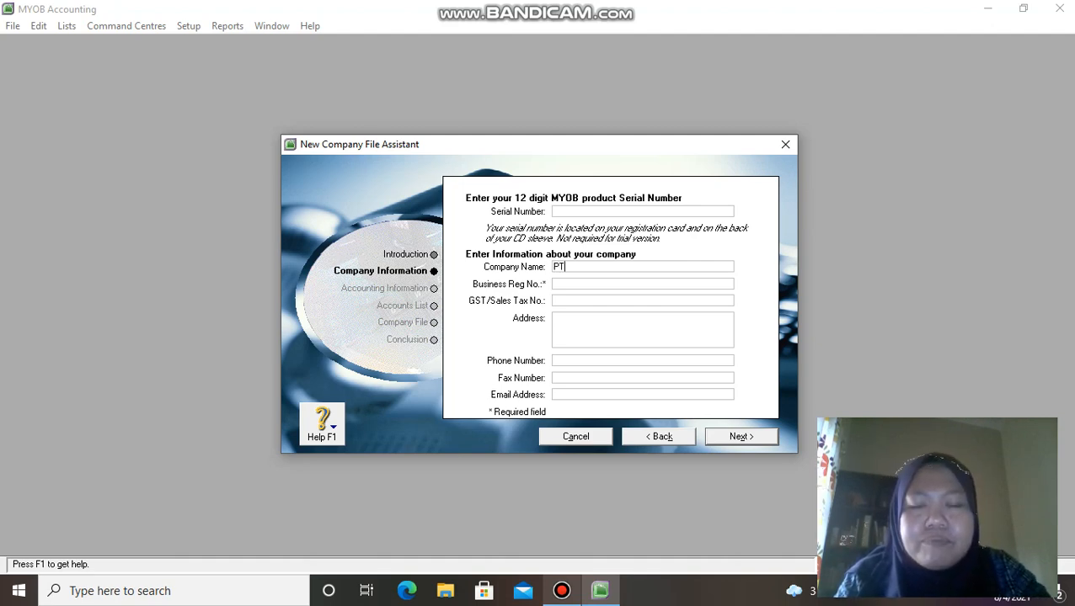
pyautogui.write(' GEMILANG')
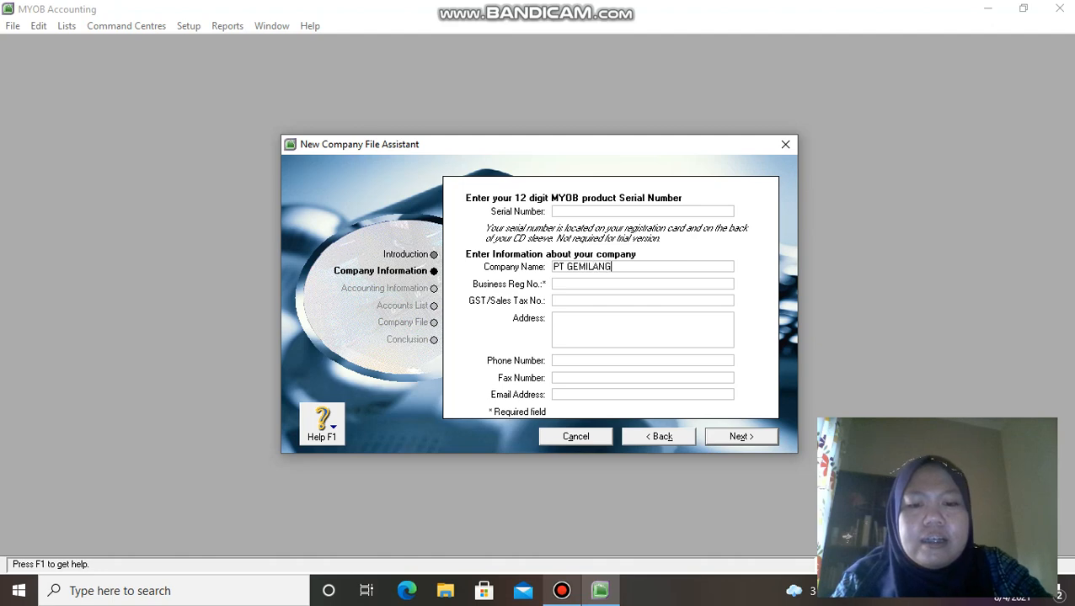
pyautogui.write(' KOMPUTE')
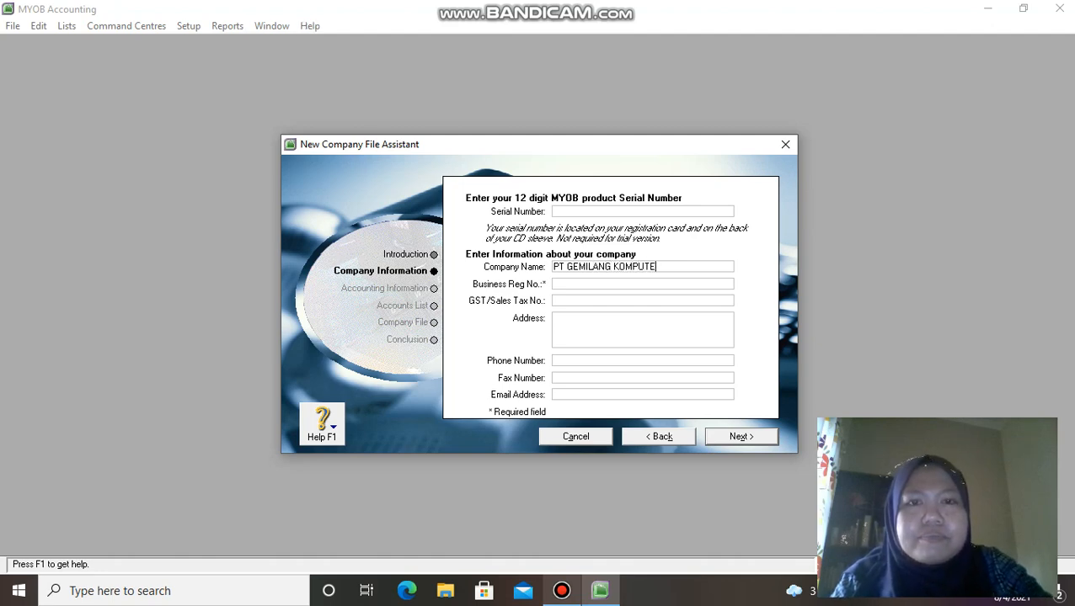
pyautogui.write('R')
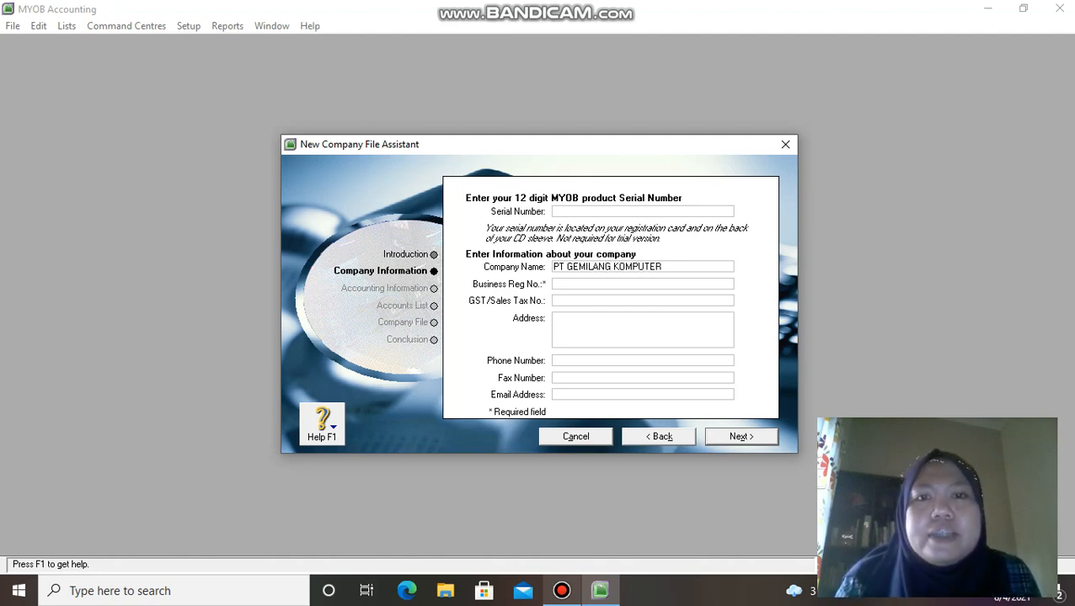
pyautogui.click(556, 320)
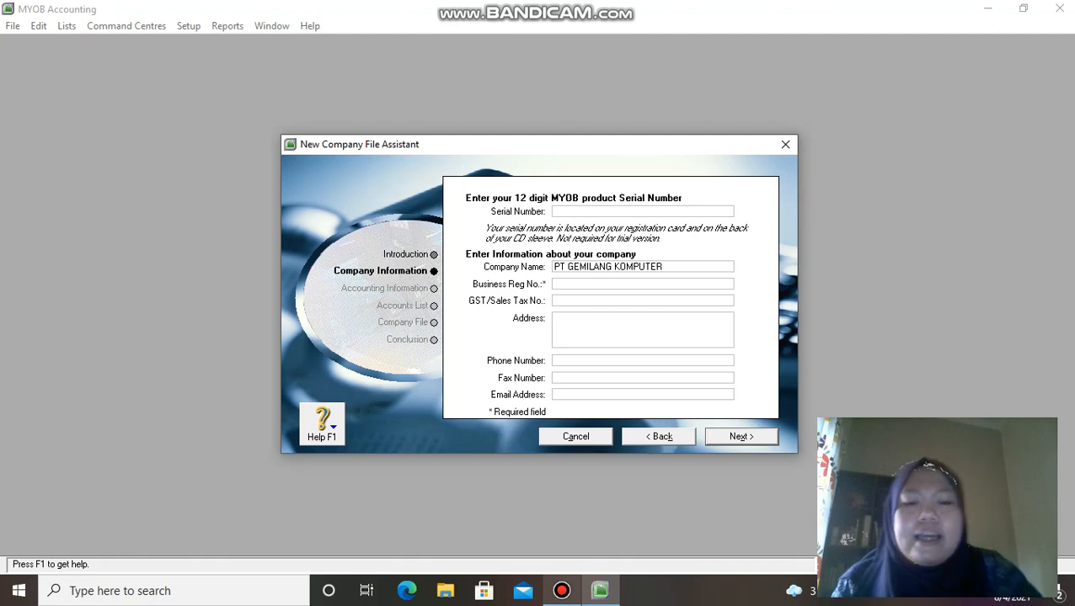
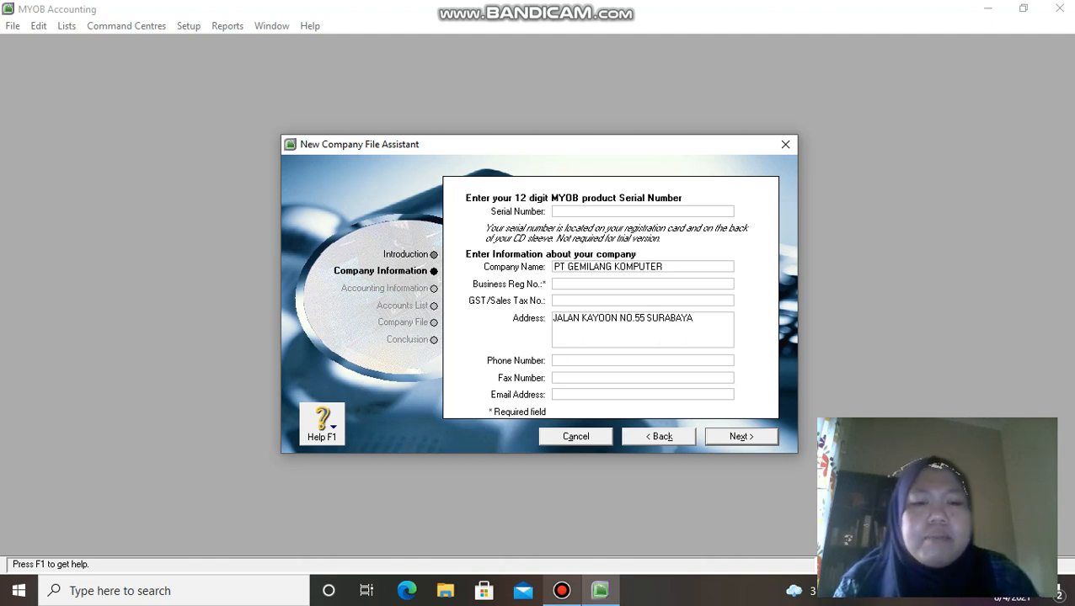
# Step: Fill in the company's phone and fax numbers, then continue to Accounting Information
pyautogui.click(555, 360)
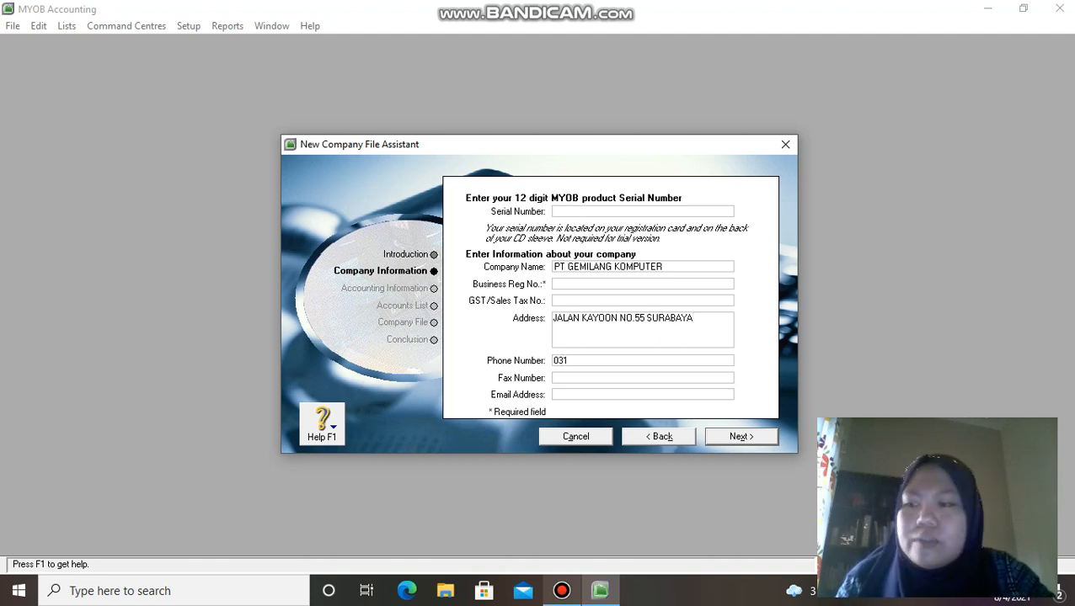
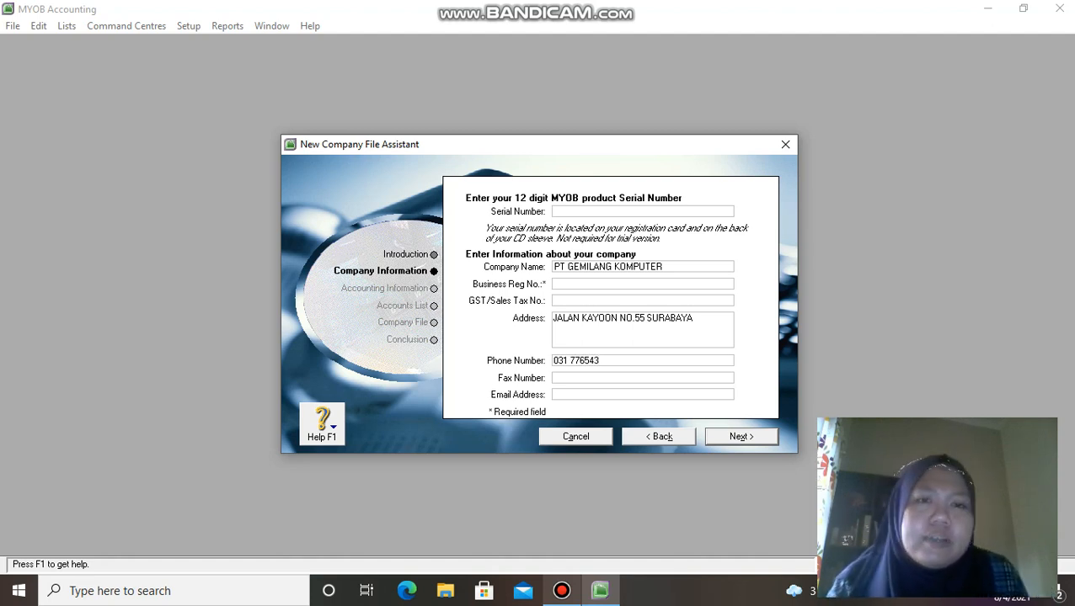
pyautogui.click(554, 378)
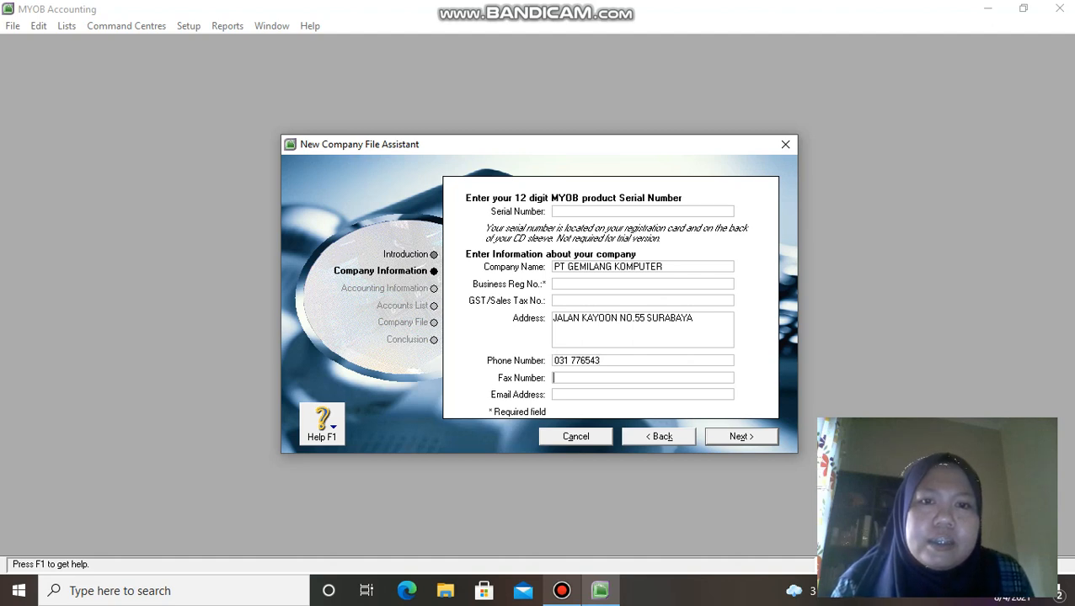
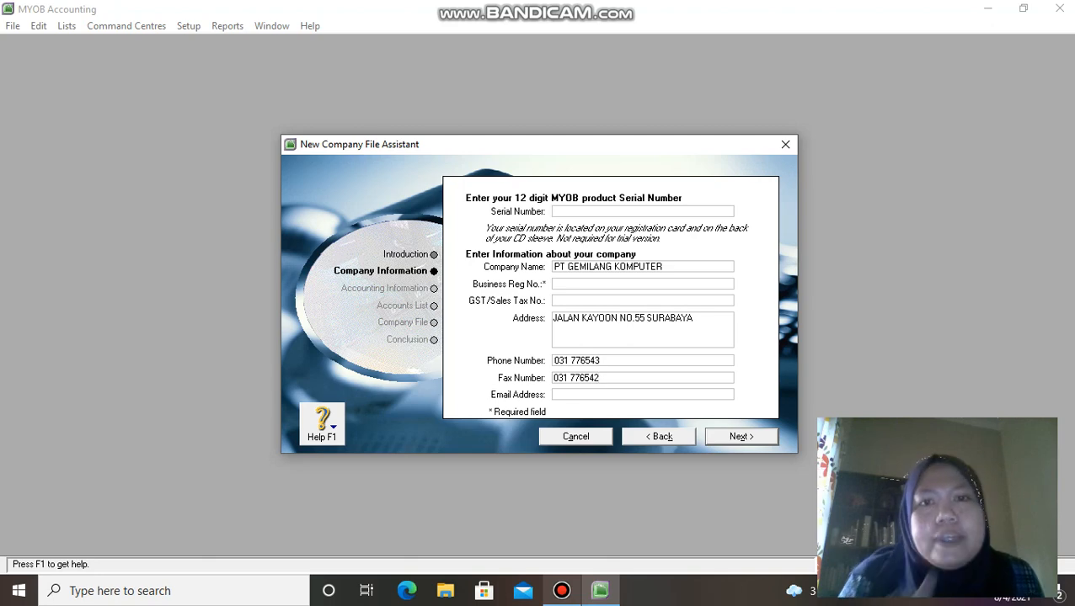
pyautogui.click(556, 283)
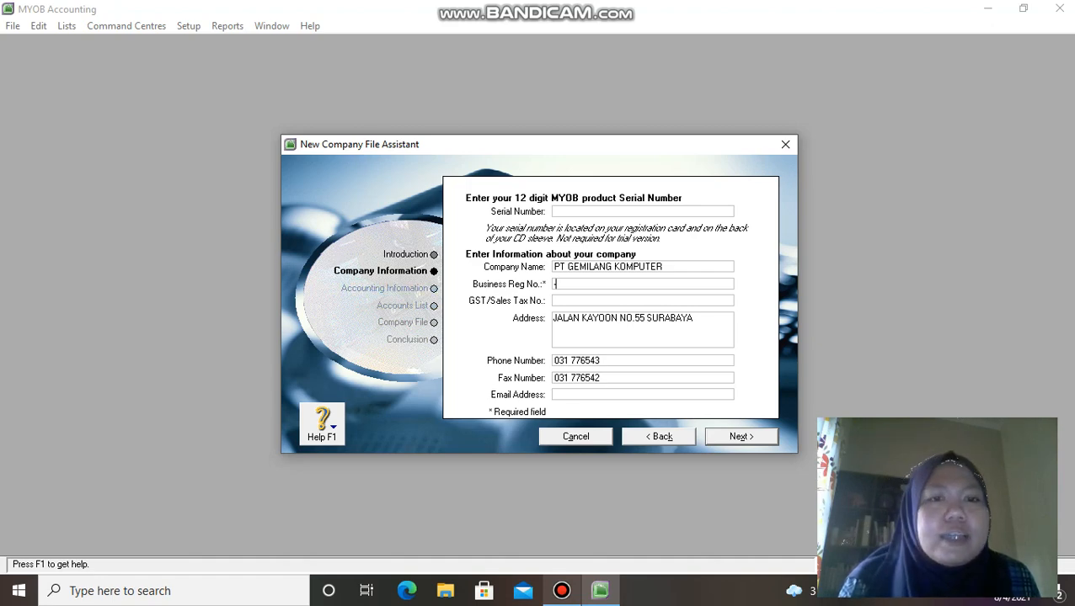
pyautogui.press('Return')
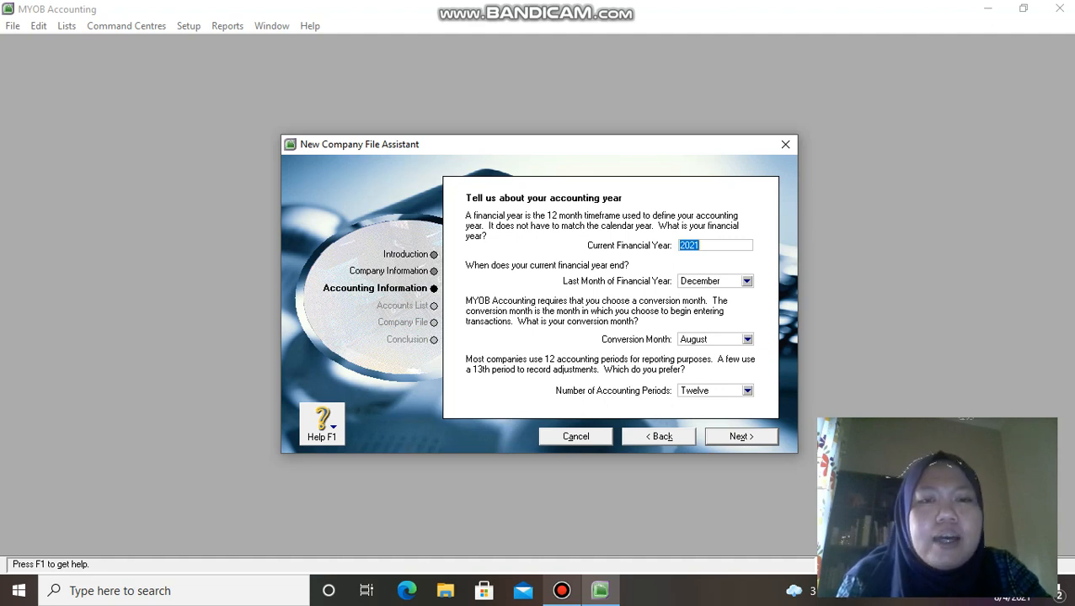
# Step: Change the Current Financial Year from 2021 to 2020
pyautogui.write('2020')
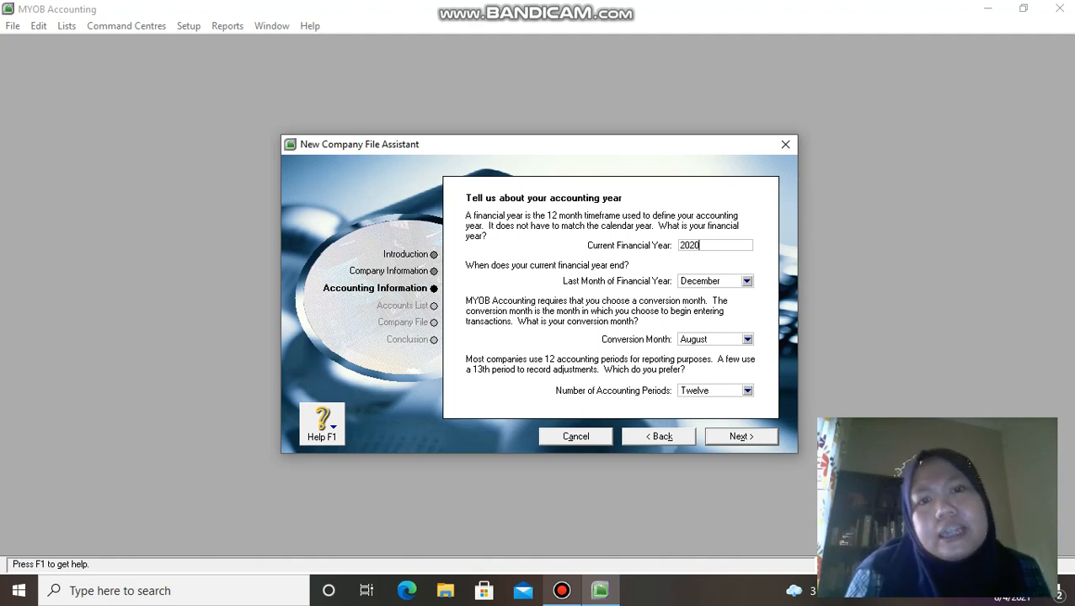
# Step: Set the conversion month to November and proceed to the confirmation page
pyautogui.click(746, 339)
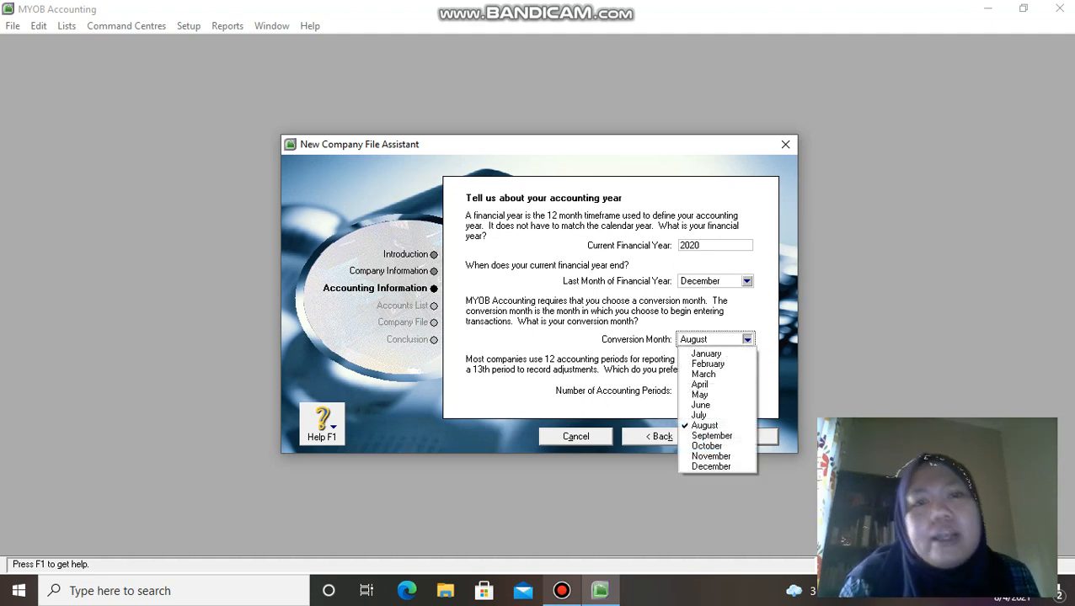
pyautogui.click(710, 456)
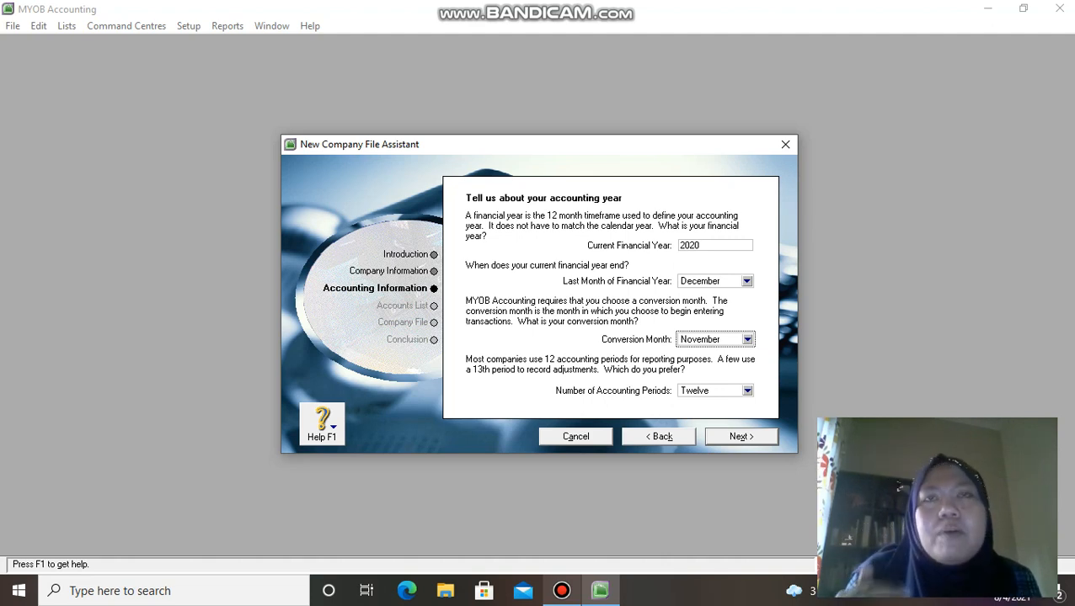
pyautogui.click(747, 340)
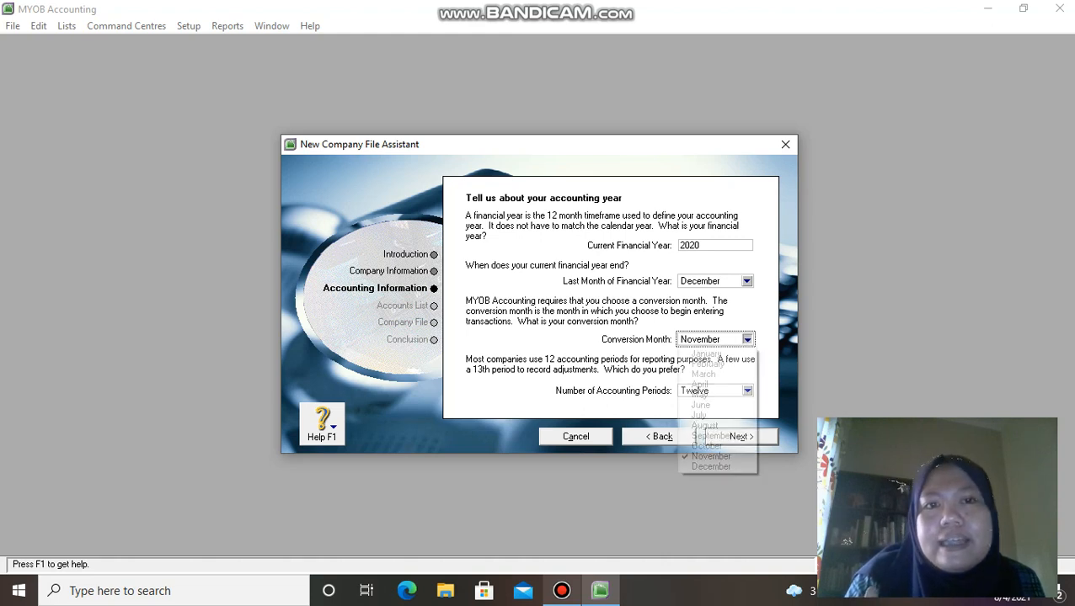
pyautogui.press('Return')
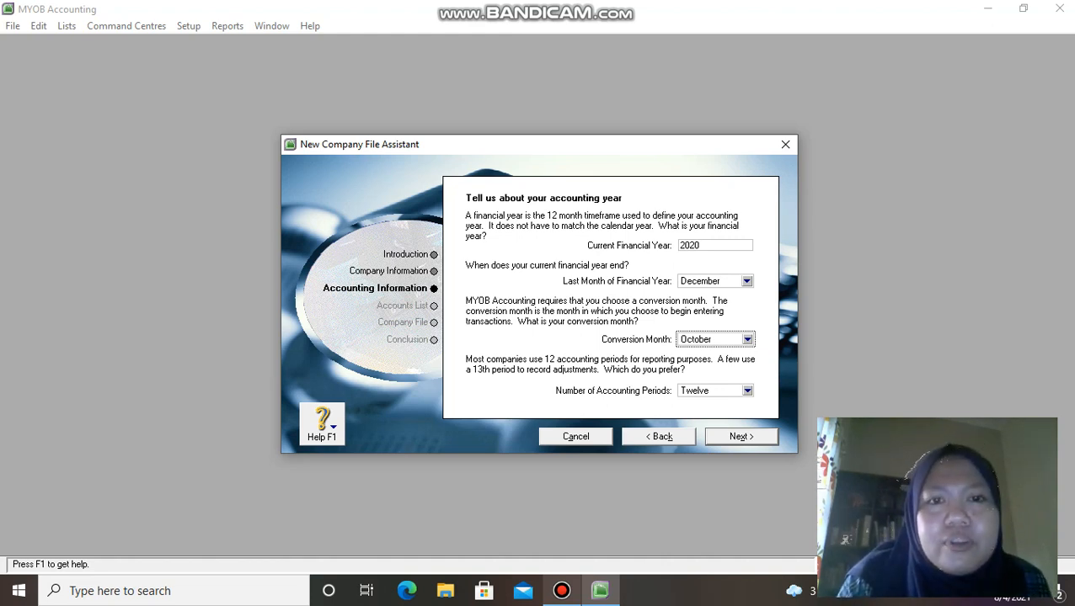
pyautogui.click(747, 339)
pyautogui.click(709, 447)
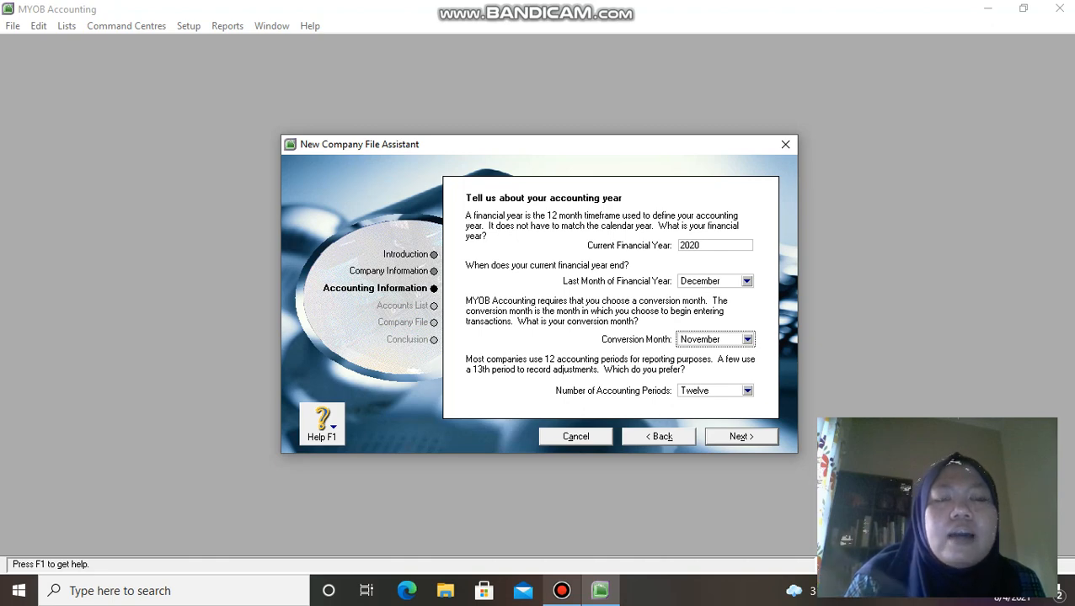
pyautogui.press('Return')
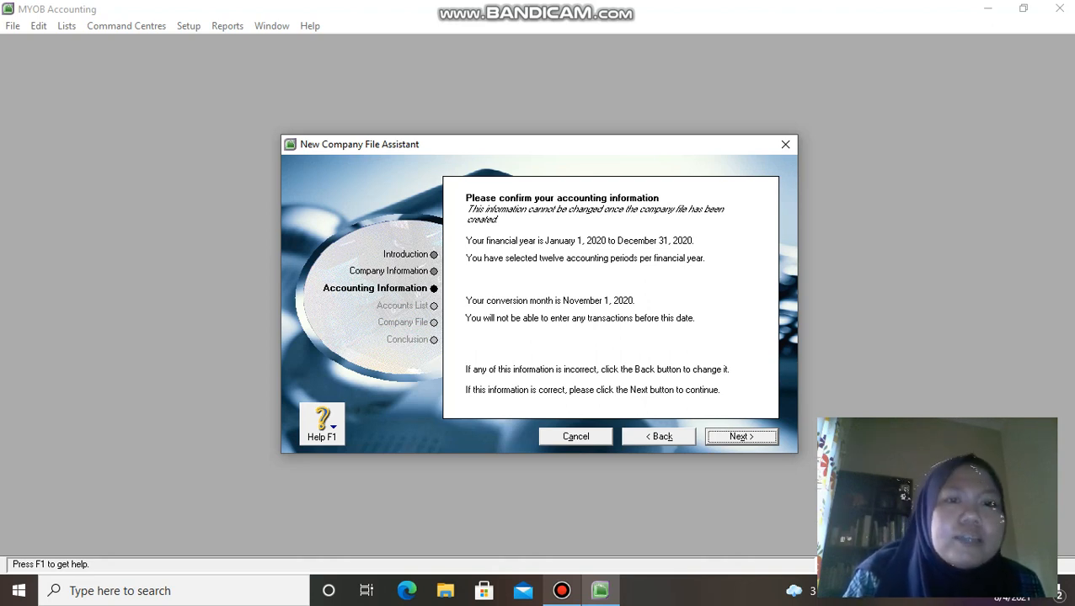
# Step: Accept the 2020 accounting information, with conversion on November 1, 2020
pyautogui.press('Return')
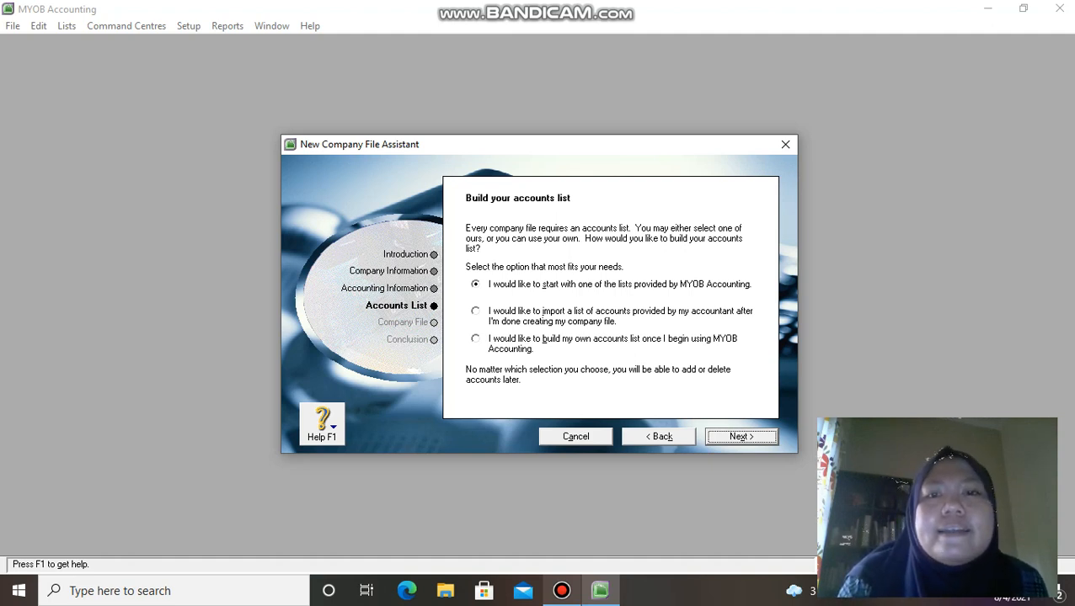
# Step: Choose to import the accountant's accounts list later and continue to the Company File step
pyautogui.click(475, 311)
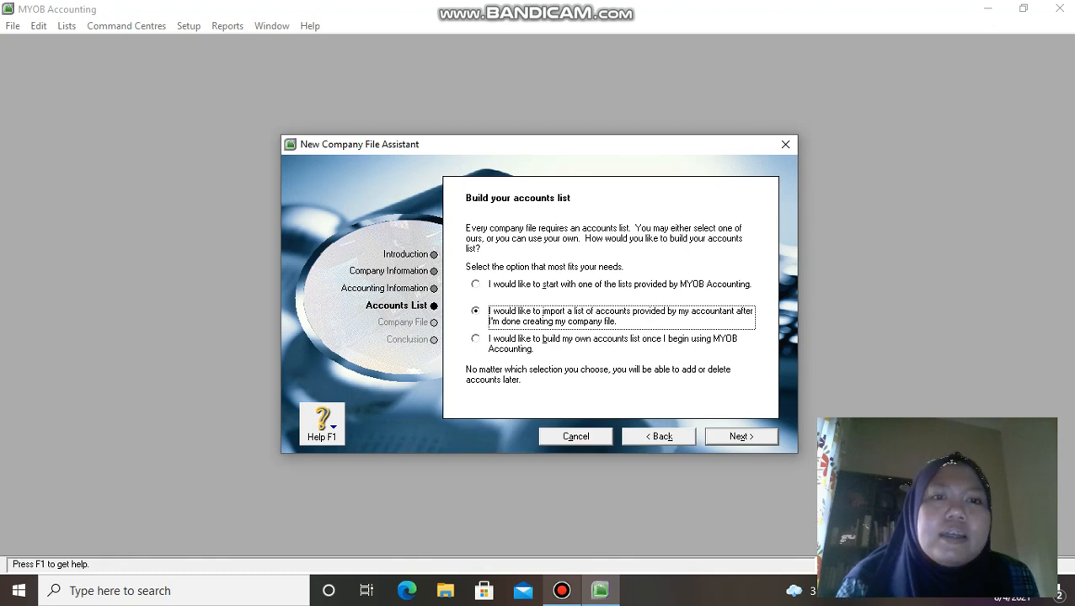
pyautogui.press('Return')
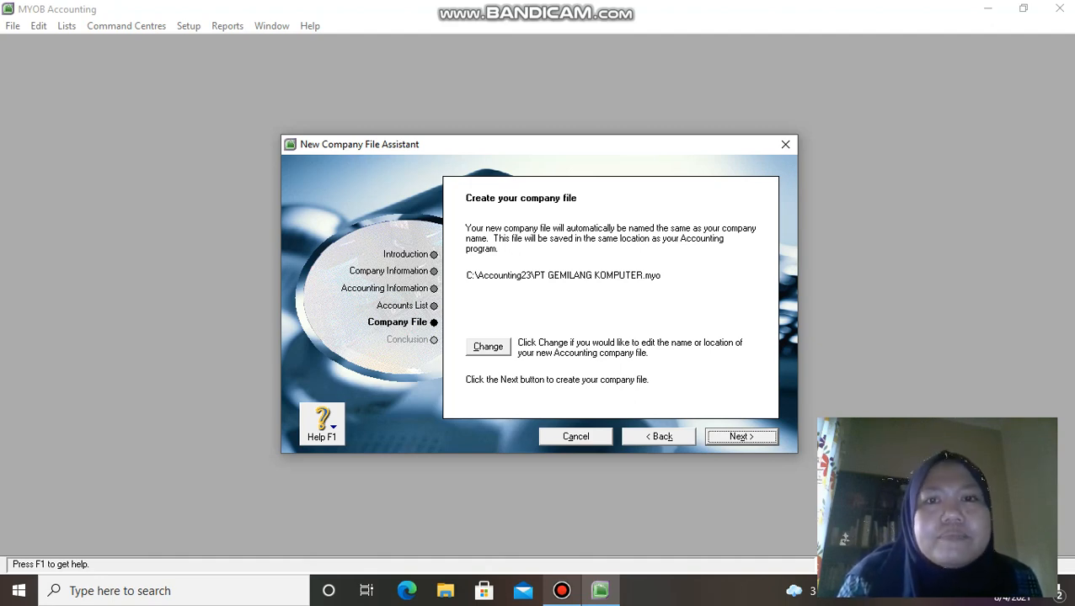
# Step: Create PT GEMILANG KOMPUTER.myo and open its Command Centre maximized
pyautogui.press('Return')
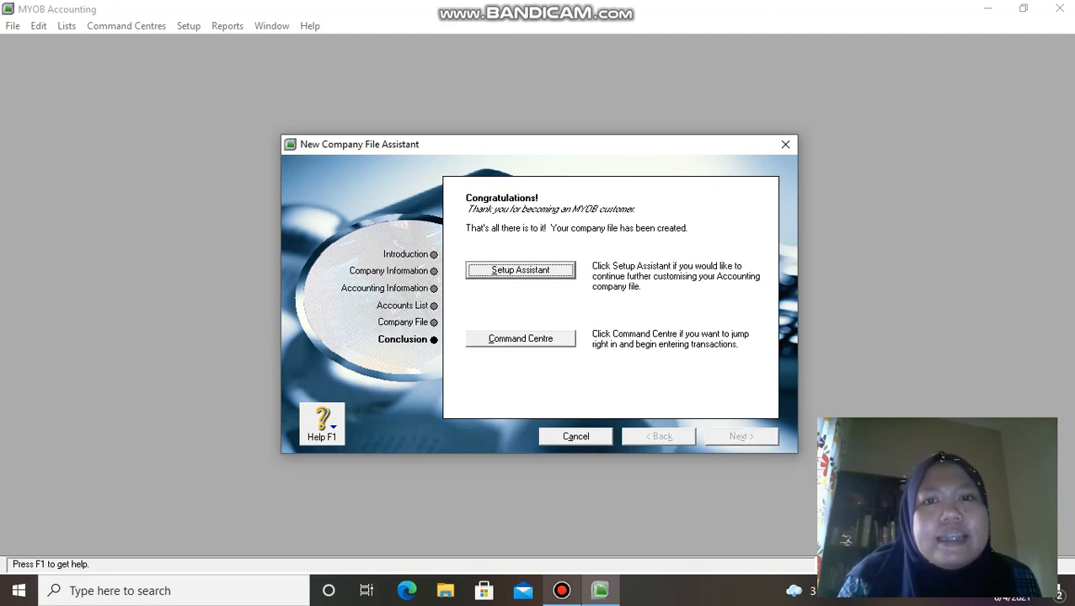
pyautogui.press('Tab')
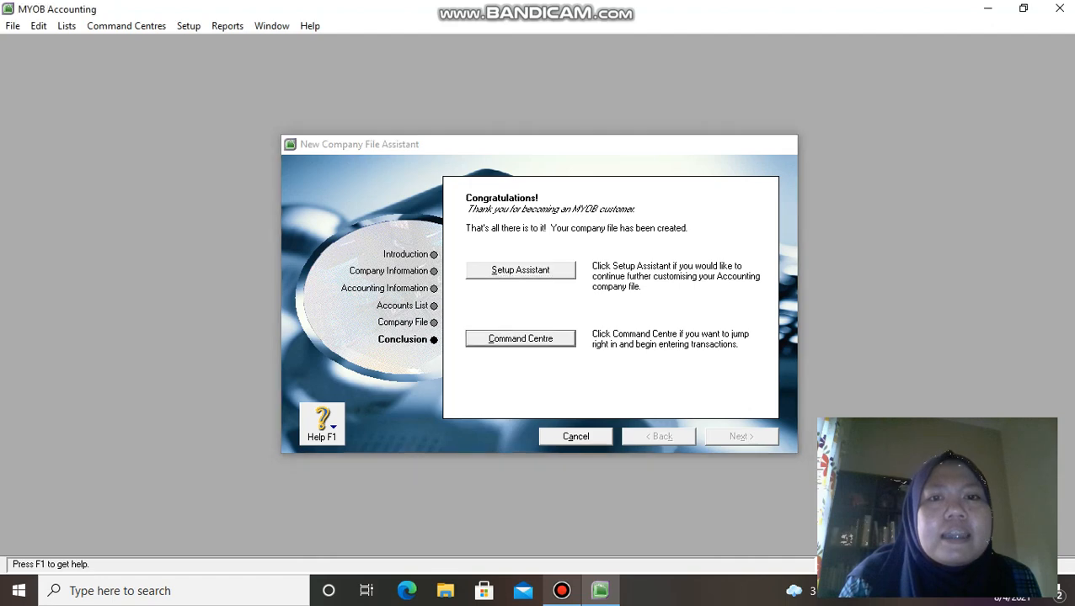
pyautogui.press('Return')
pyautogui.click(505, 73)
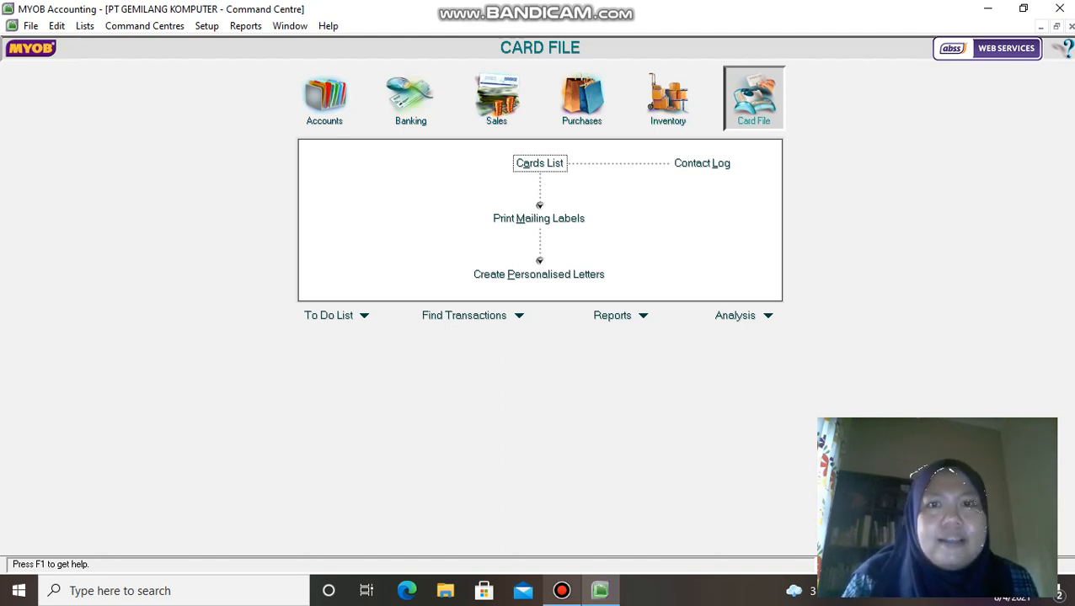
# Step: Open the Accounts centre, showing Accounts List and Record Journal Entry
pyautogui.click(325, 97)
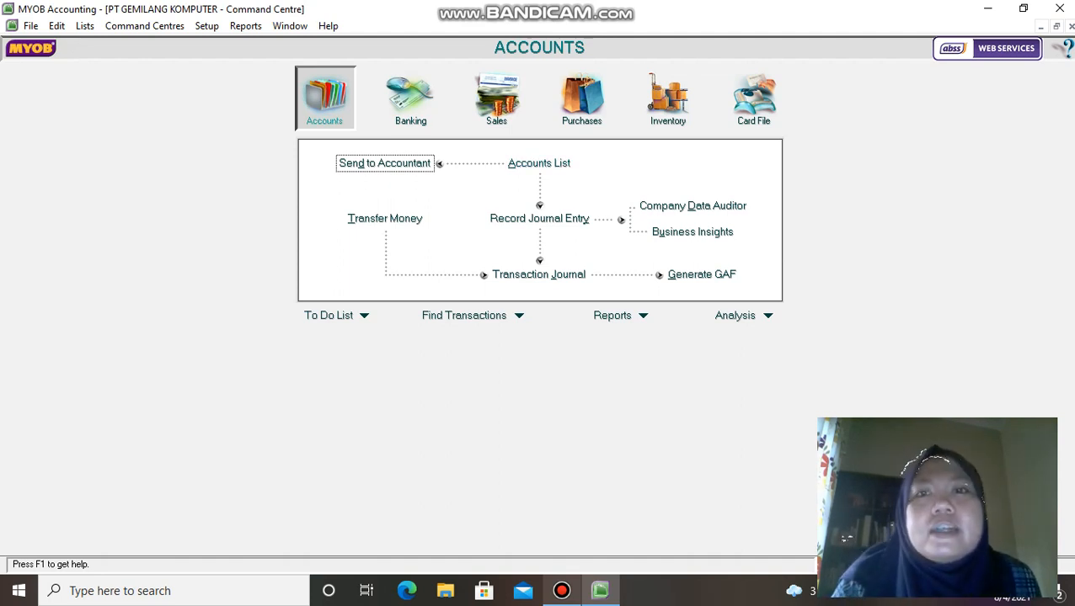
# Step: In the Accounts List, view the Asset, Liability, Equity, Income, Cost of Sales, Expense, Other Income and Other Expense accounts
pyautogui.click(539, 163)
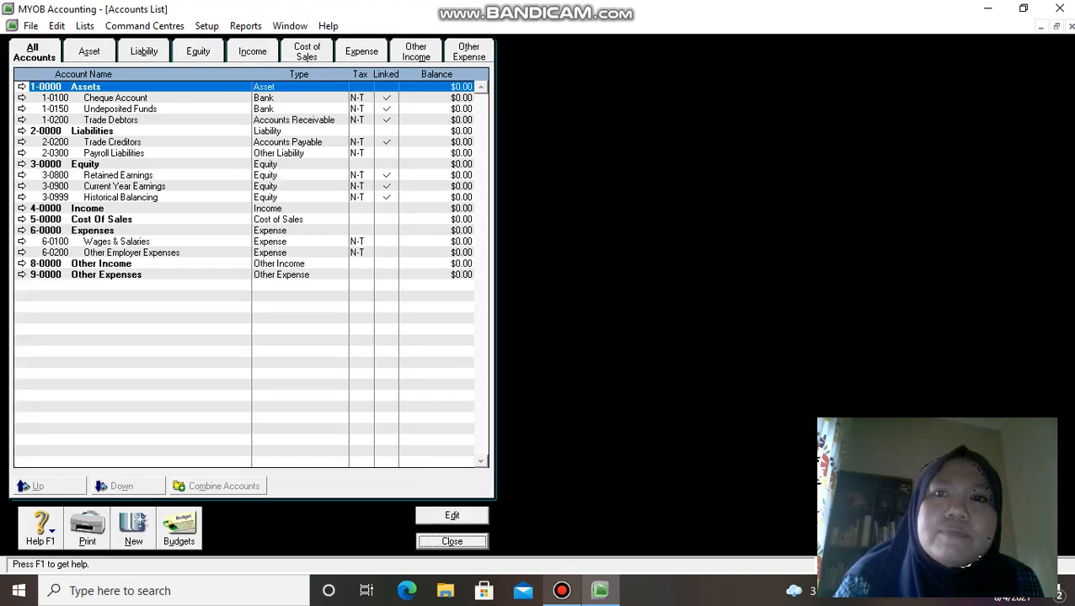
pyautogui.click(88, 51)
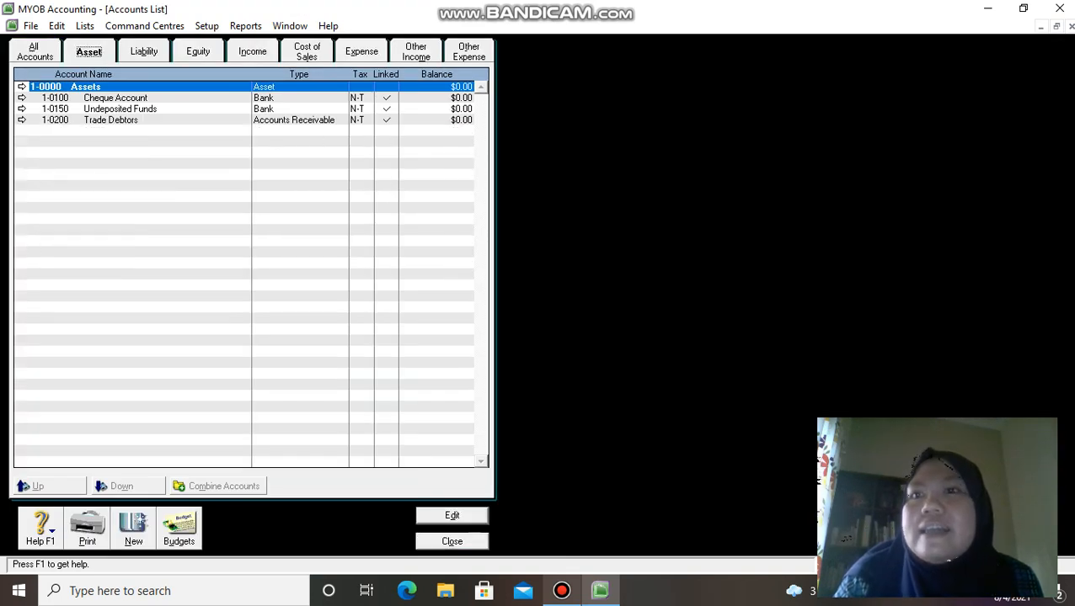
pyautogui.click(143, 51)
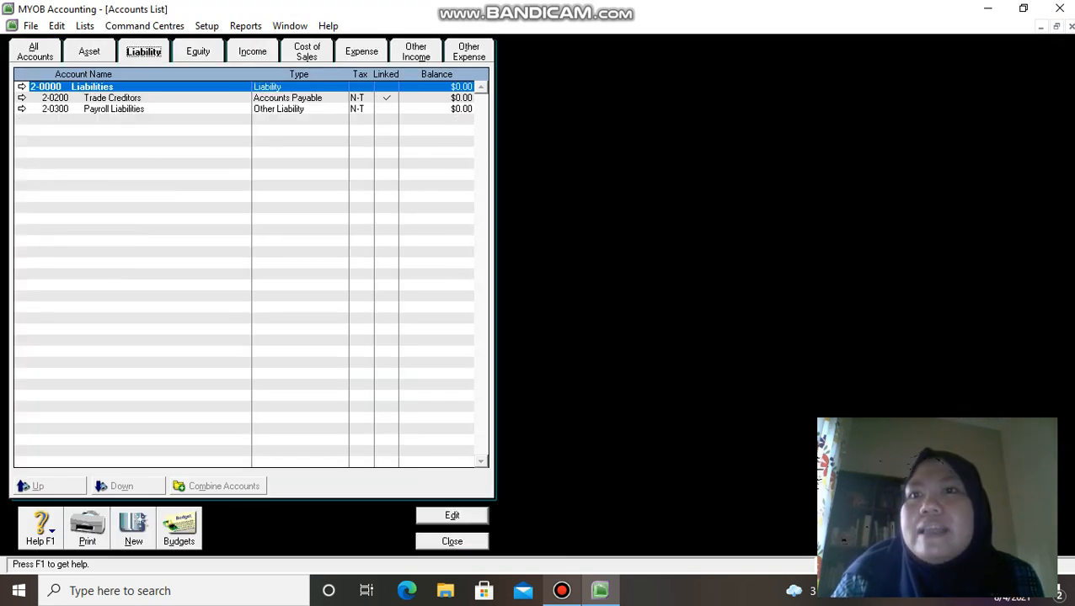
pyautogui.click(198, 51)
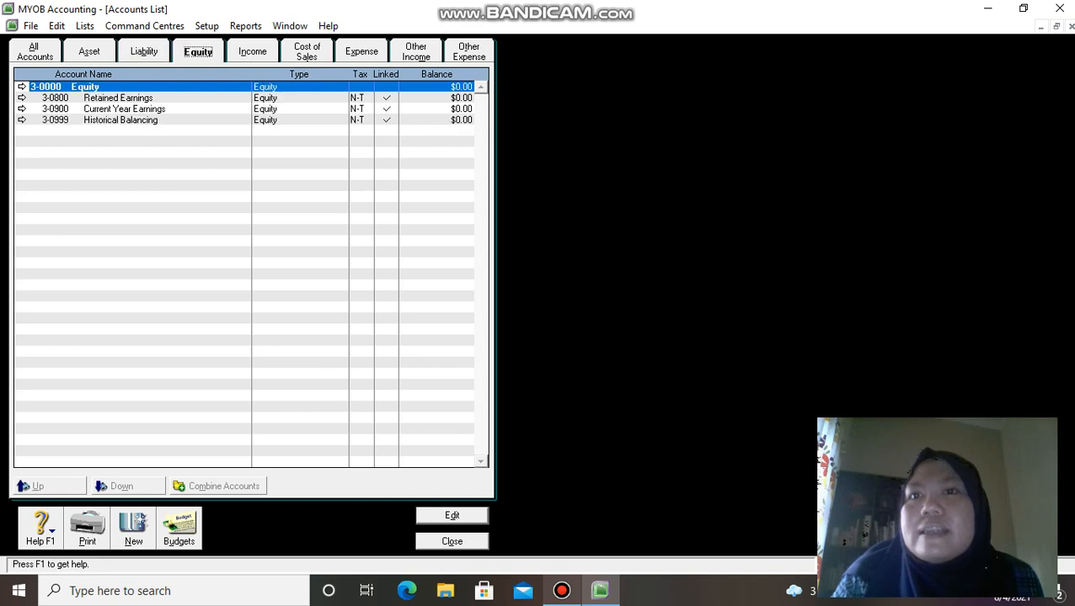
pyautogui.click(252, 51)
pyautogui.click(306, 52)
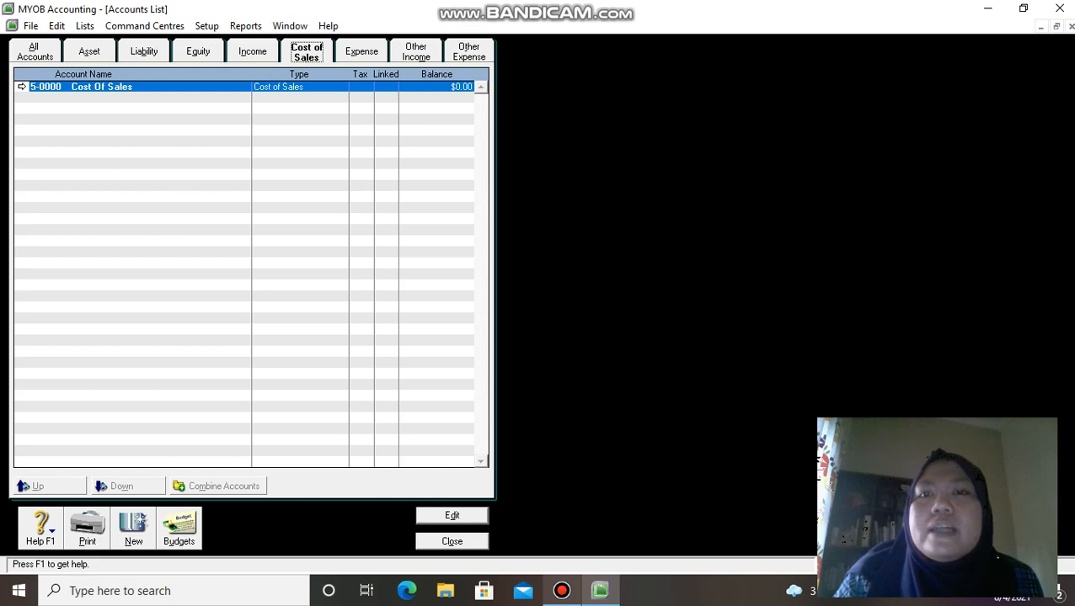
pyautogui.click(361, 52)
pyautogui.click(416, 51)
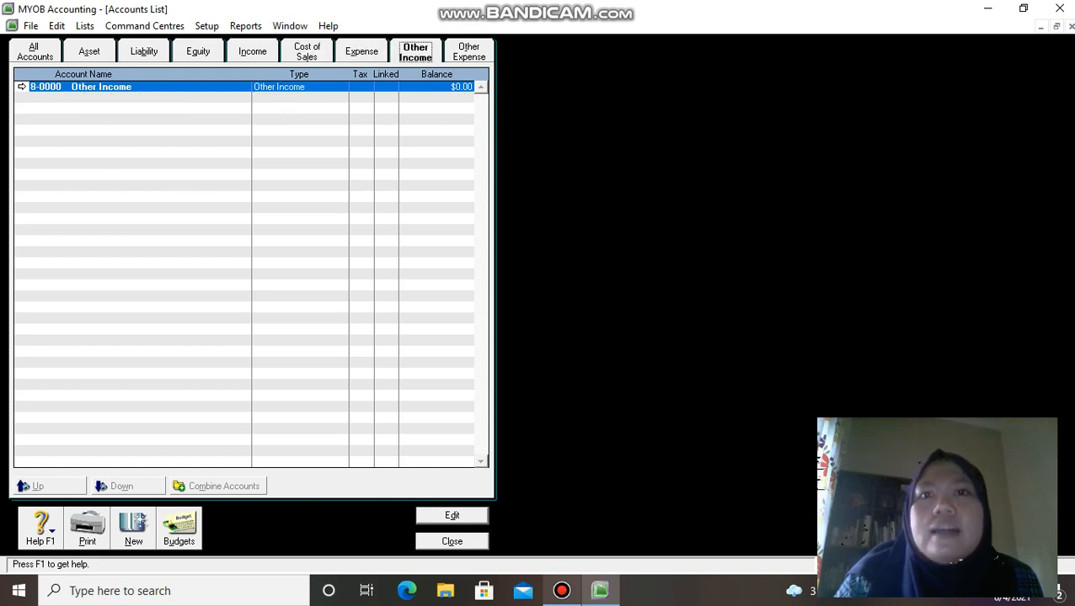
pyautogui.click(469, 51)
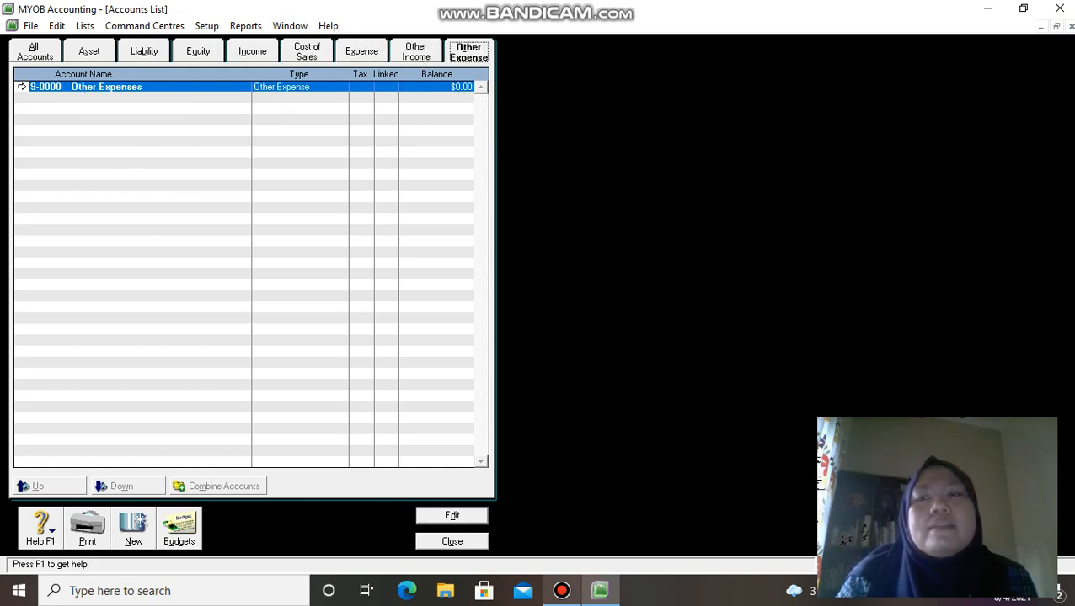